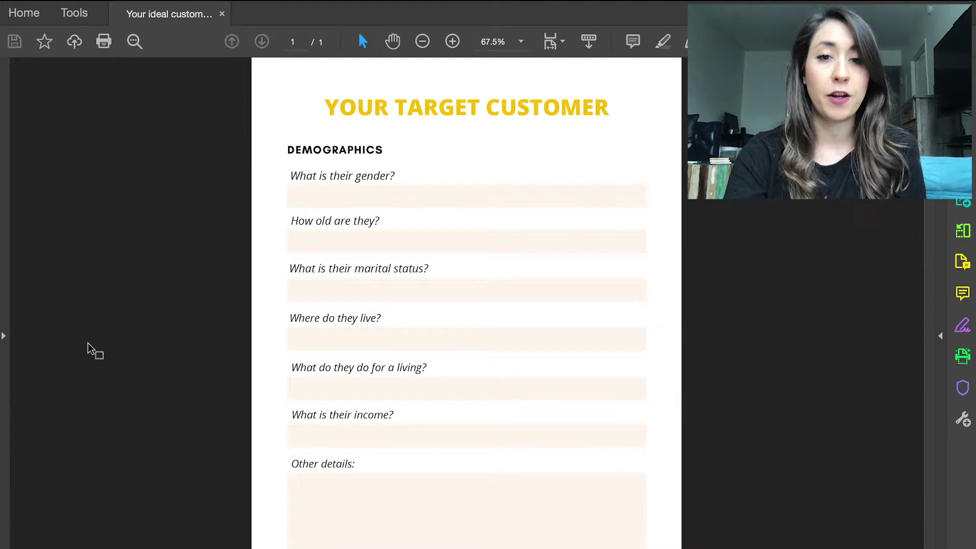
- Run Prepare Form from Tools > Forms & Signatures on the open Your Target Customer worksheet
click(84, 17)
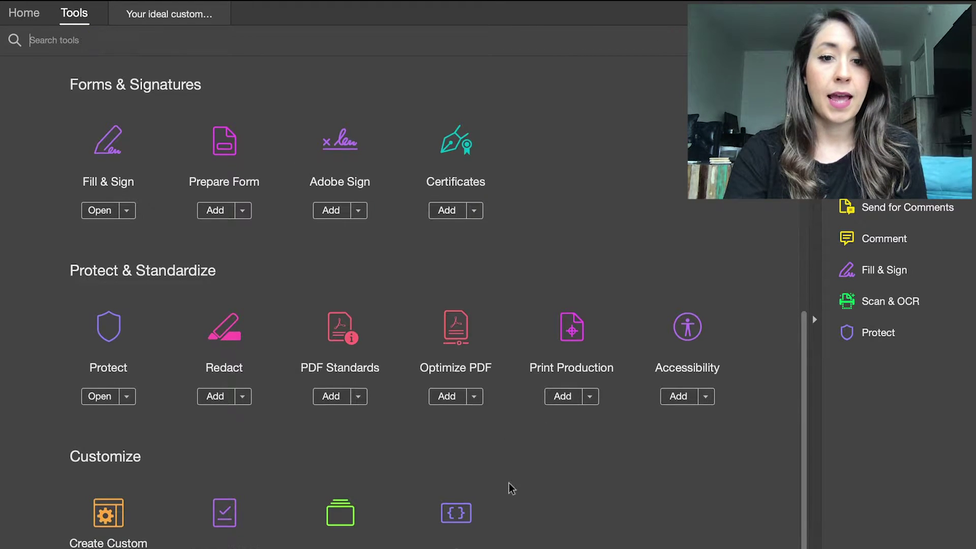
scroll(510, 486, down, 1)
scroll(510, 488, up, 5)
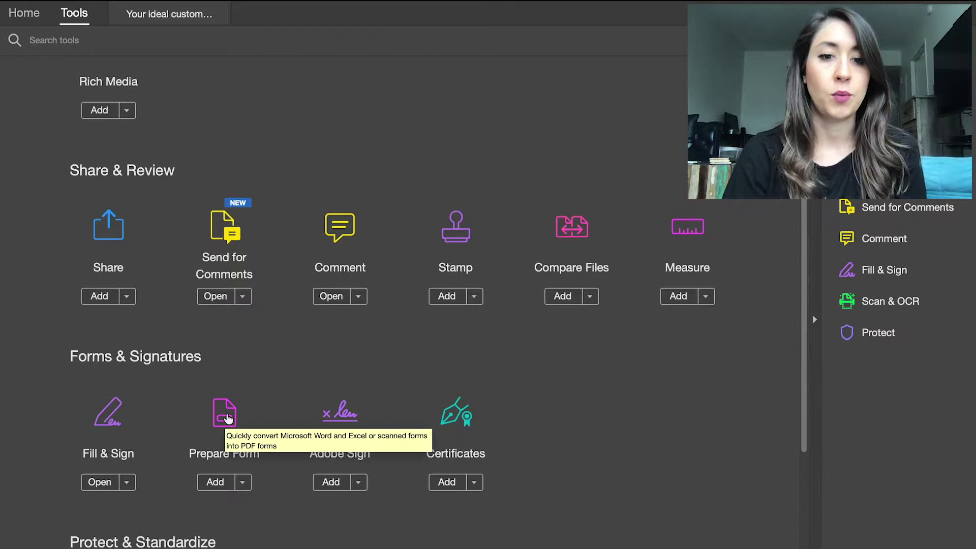
click(227, 417)
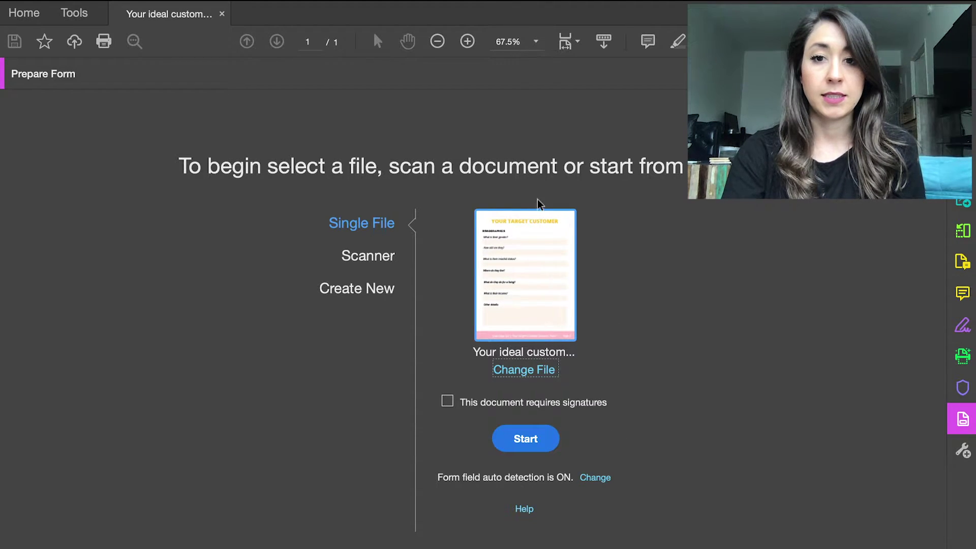
click(533, 438)
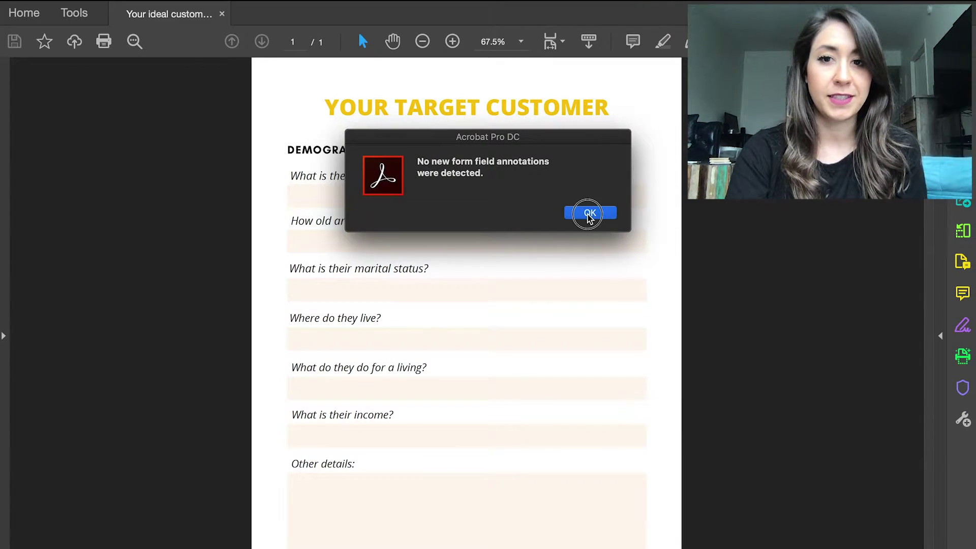
- Dismiss the no-fields message and tip, then draw text field Text1 over the gender answer box
click(589, 214)
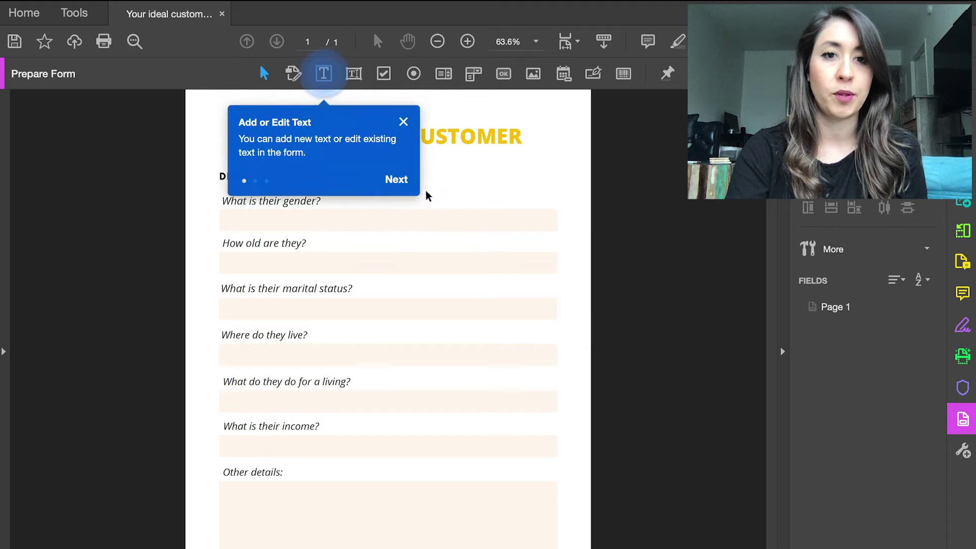
click(403, 114)
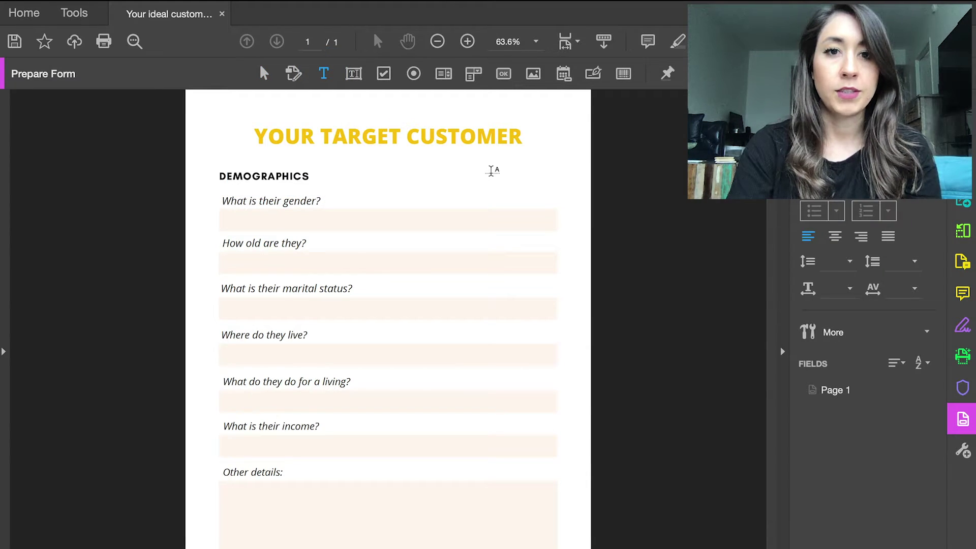
click(355, 77)
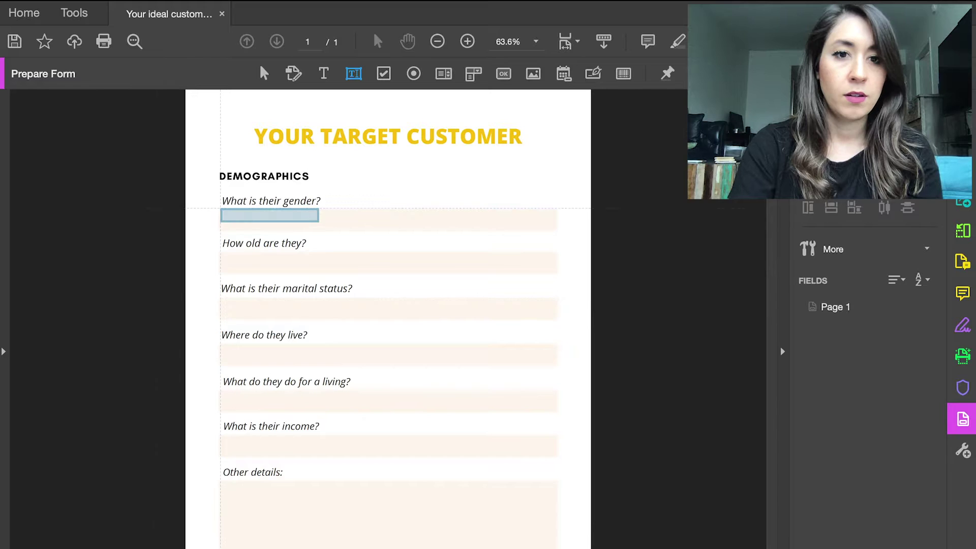
drag(221, 209, 558, 233)
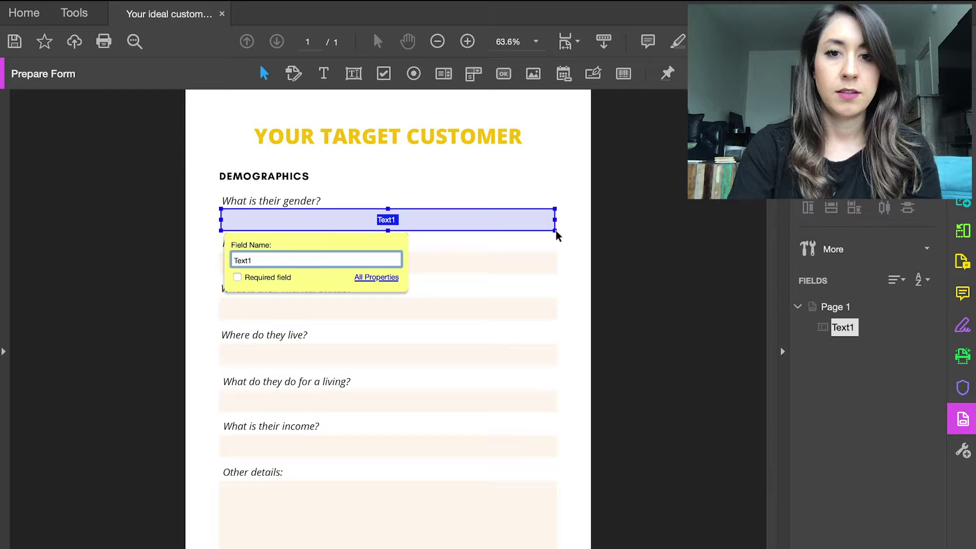
- Open Text1's full properties and review its Appearance, Position and Options settings, including alignment
click(380, 277)
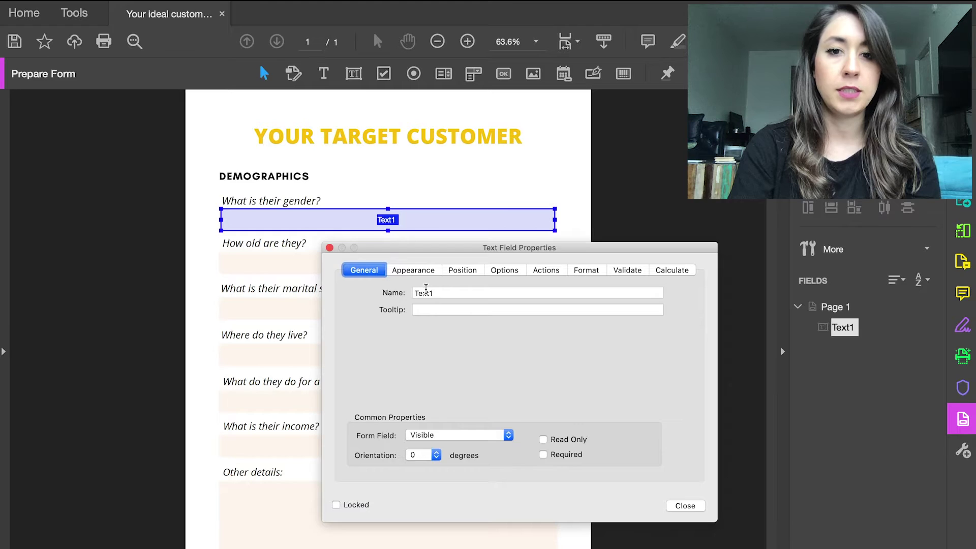
click(427, 271)
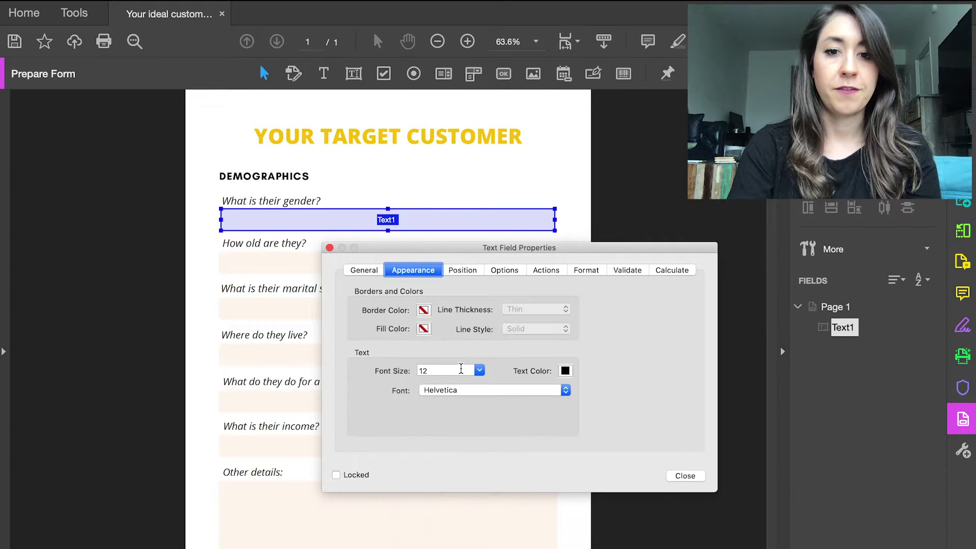
click(463, 270)
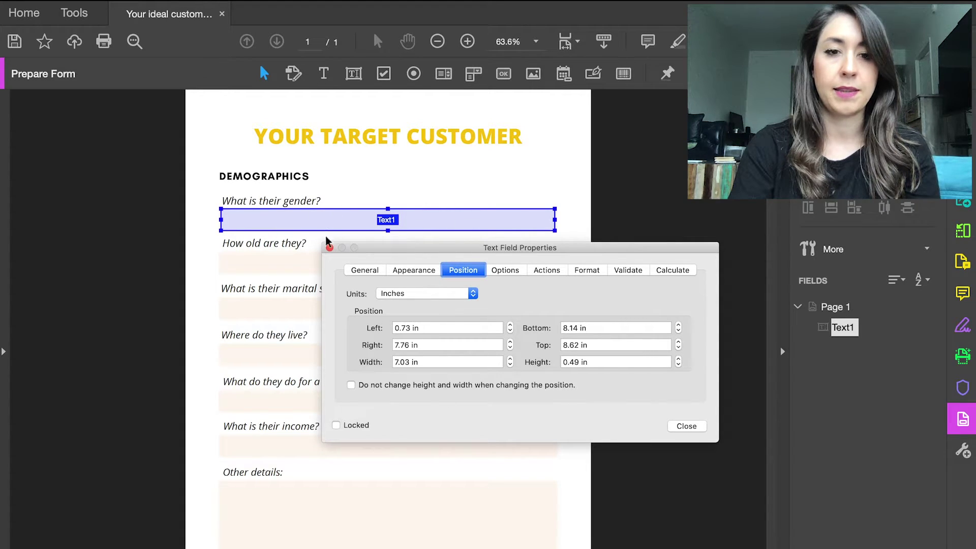
click(511, 273)
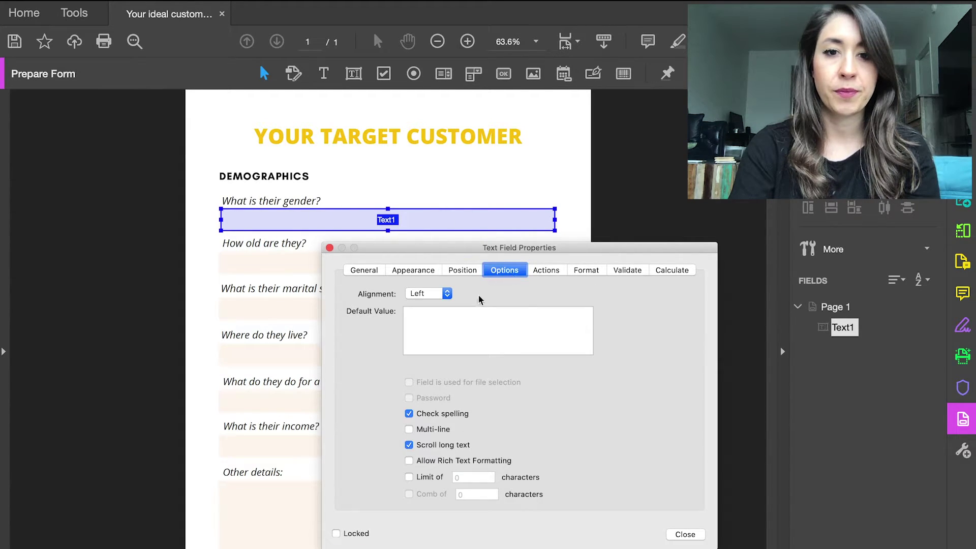
click(437, 293)
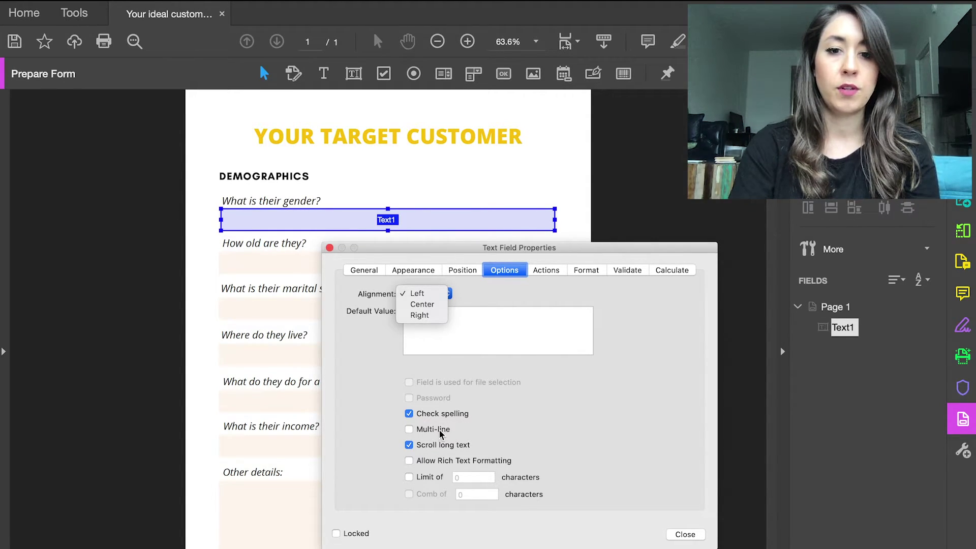
click(549, 275)
- Review Text1's Actions, Format and Calculate settings, then close the properties dialog
click(548, 275)
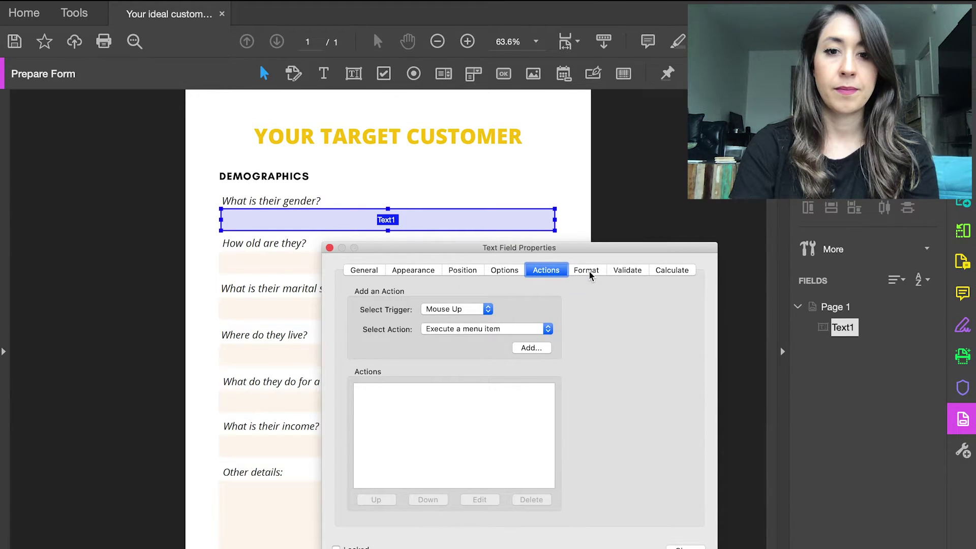
click(587, 270)
key(ctrl+Tab)
key(ctrl+Tab)
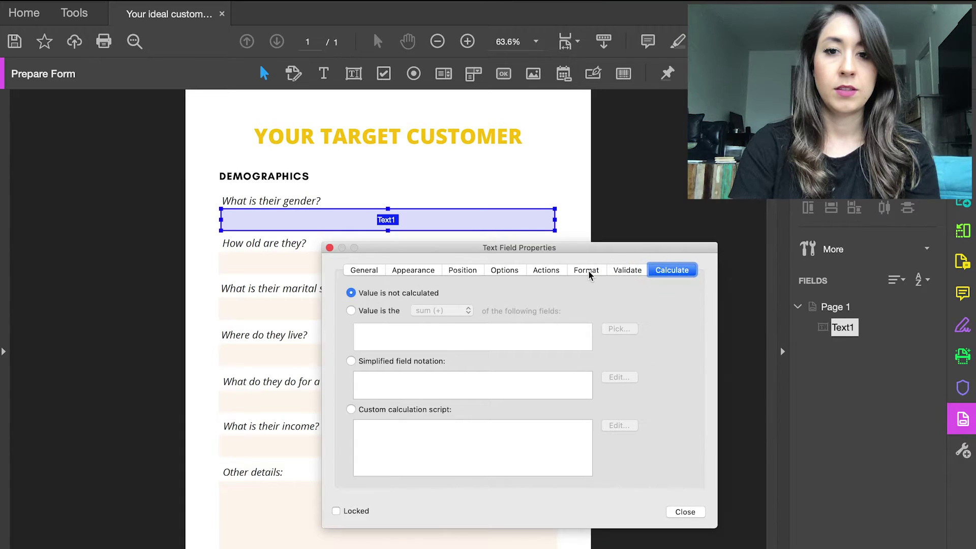
click(590, 275)
click(546, 270)
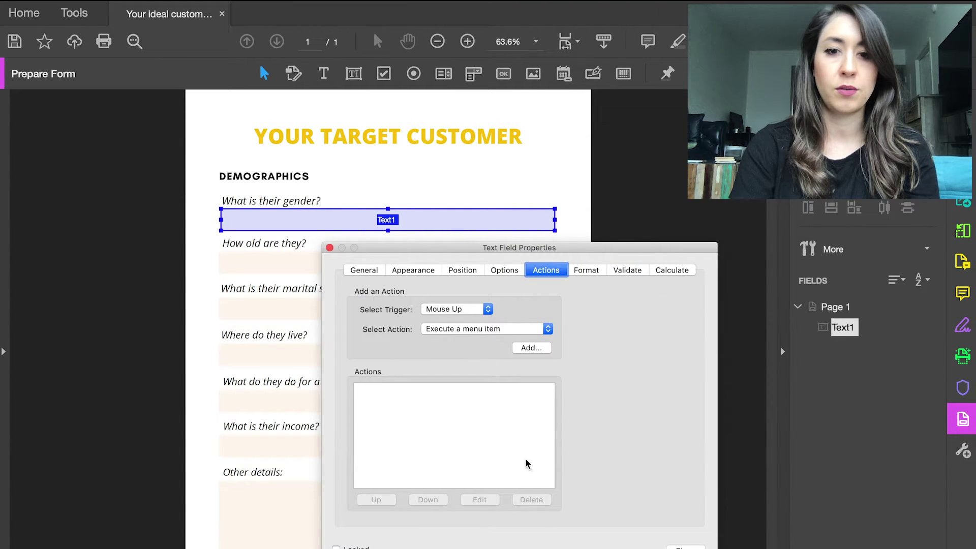
click(686, 548)
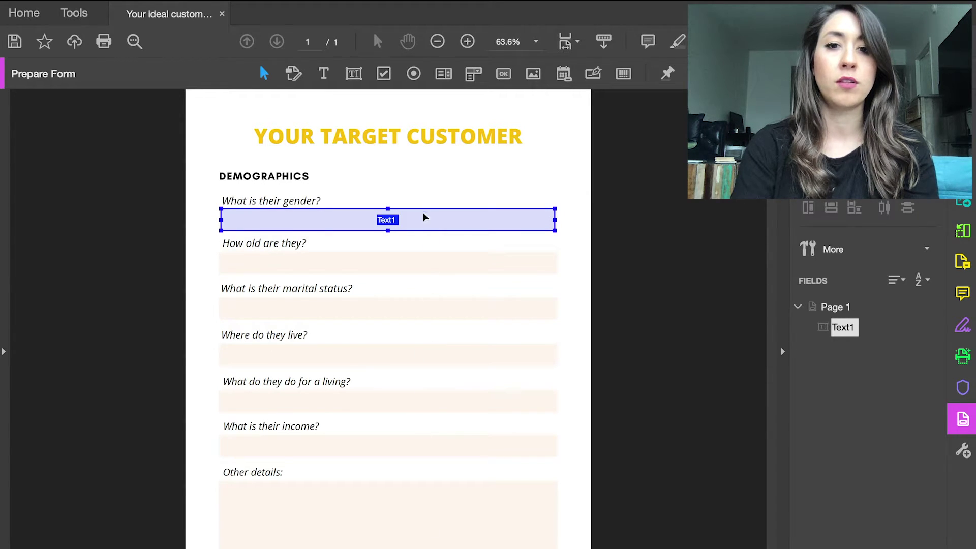
- Draw text fields Text2 and Text4 over the age and marital status answer boxes
click(355, 74)
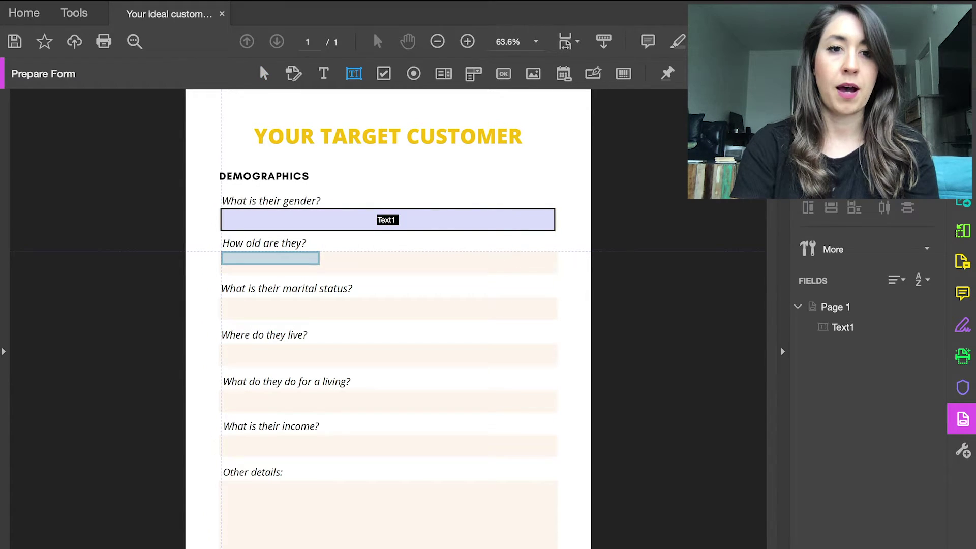
drag(221, 252, 556, 273)
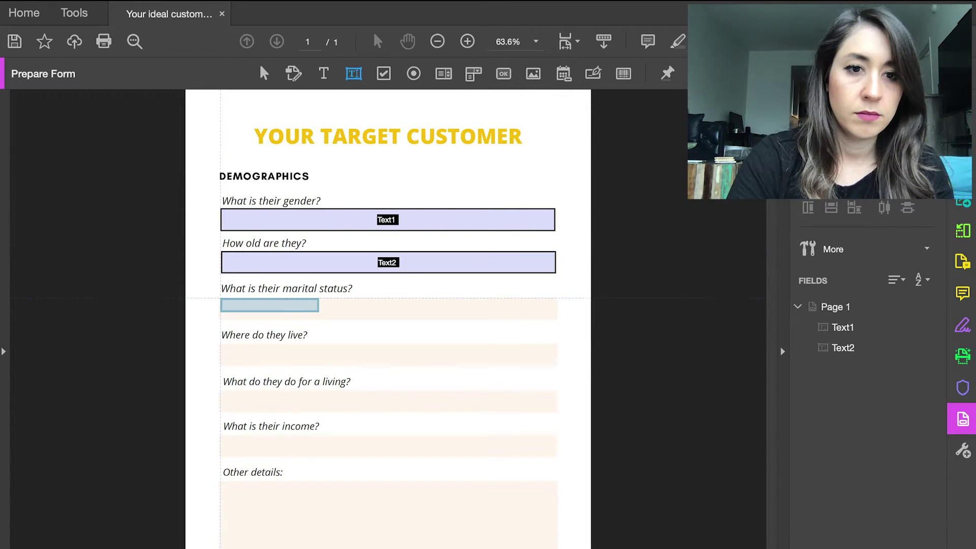
drag(221, 299, 559, 321)
click(477, 395)
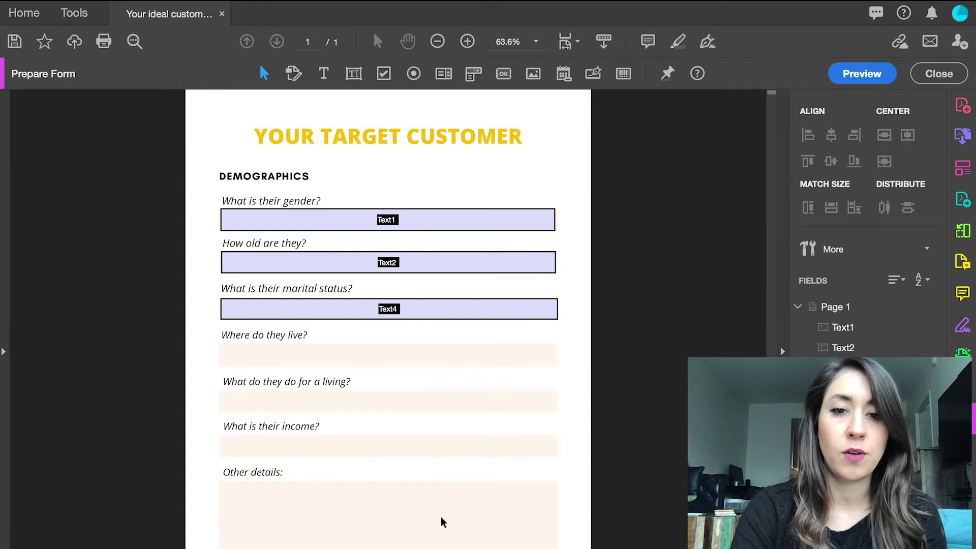
- Preview the form and test-fill the fields, entering 'single' for marital status
click(865, 73)
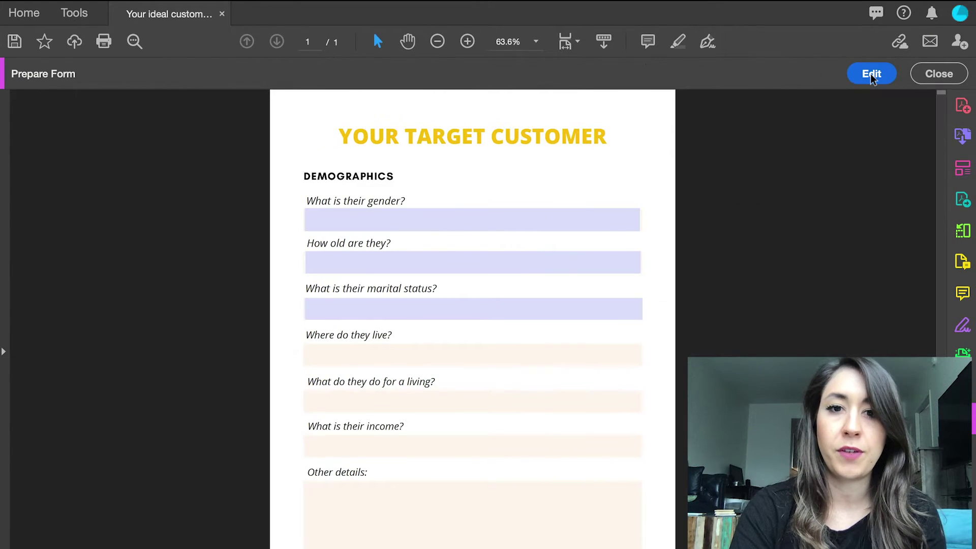
click(469, 223)
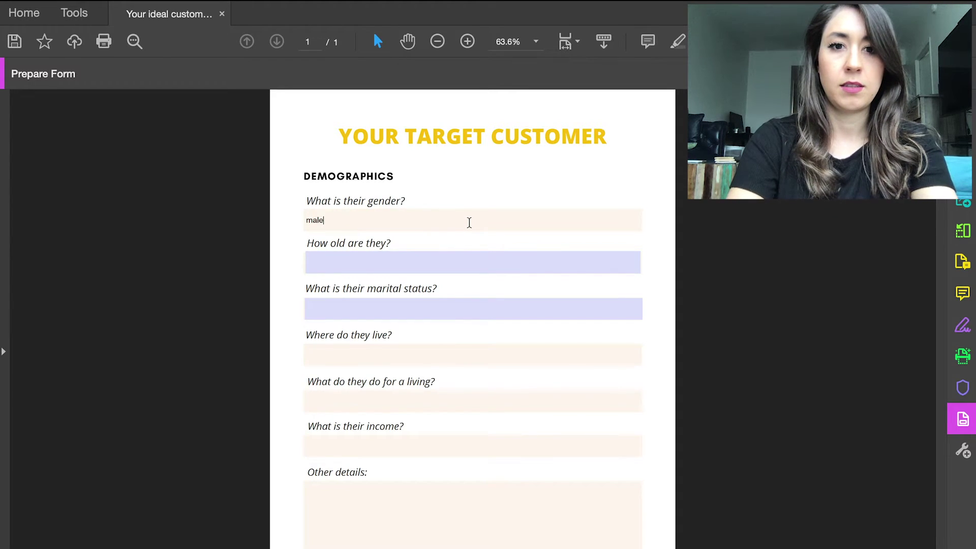
click(464, 264)
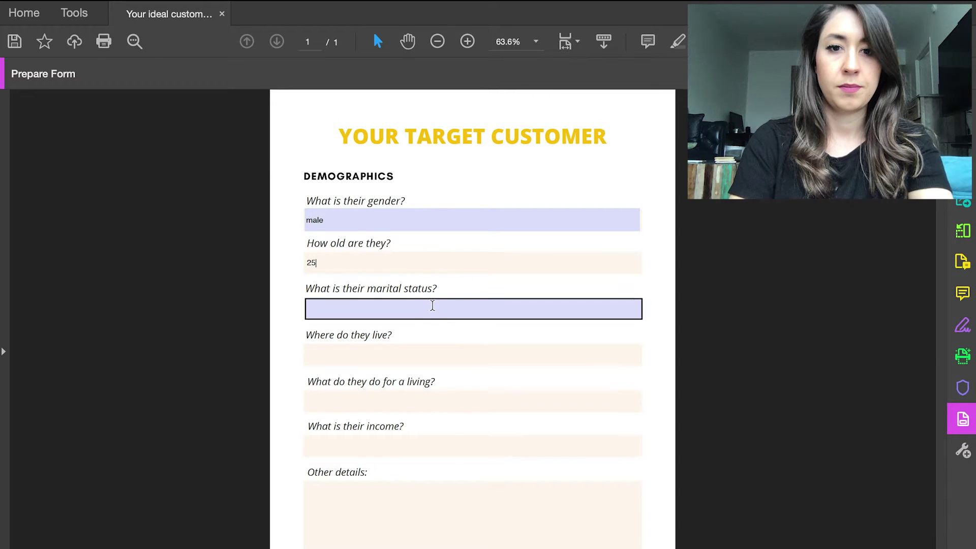
click(433, 305)
text(single)
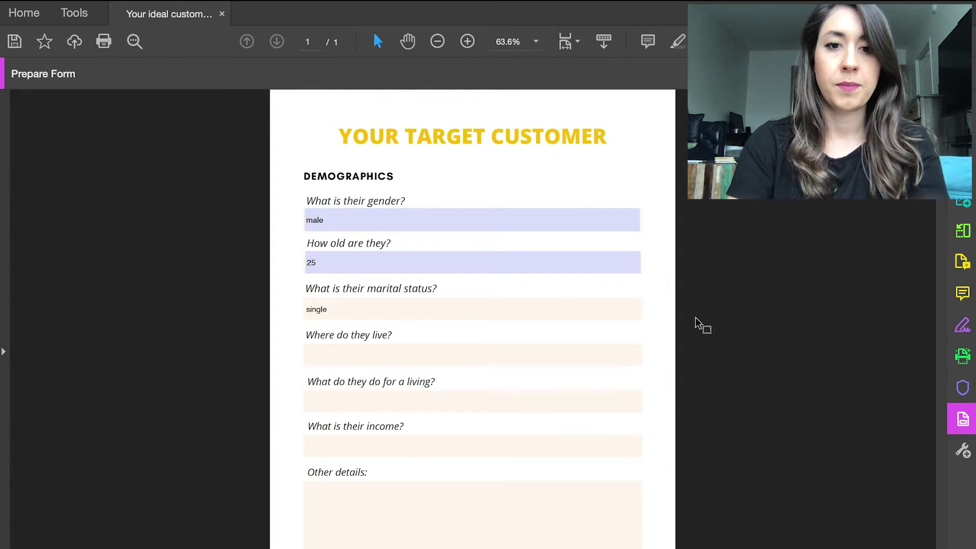
click(736, 330)
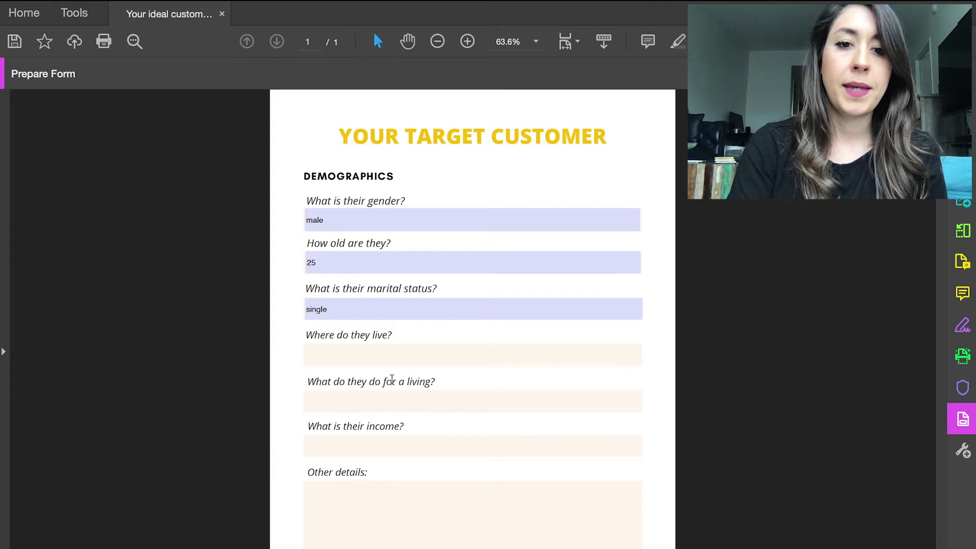
- Clear the test answers single, 25 and male from the marital status, age and gender fields
click(412, 310)
key(ctrl+a)
key(BackSpace)
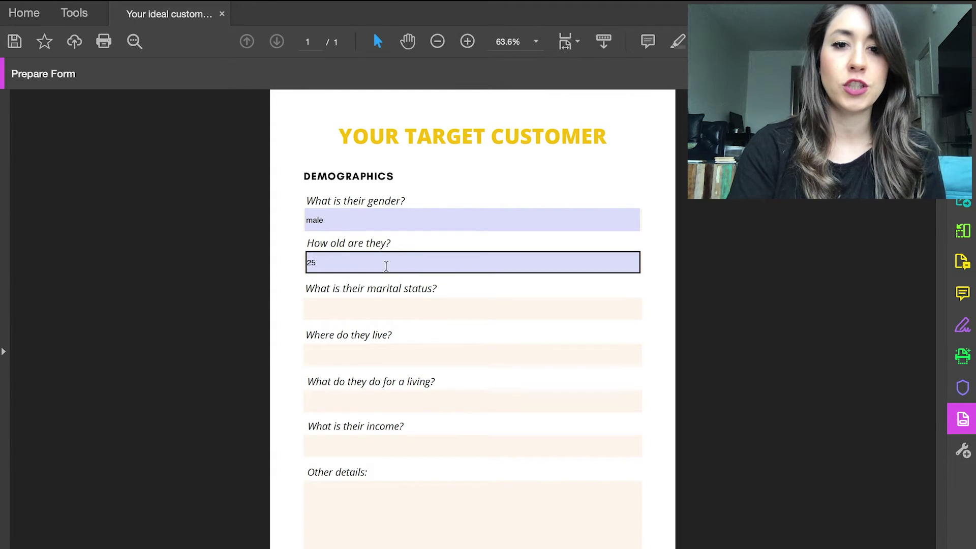
click(389, 266)
key(ctrl+a)
key(BackSpace)
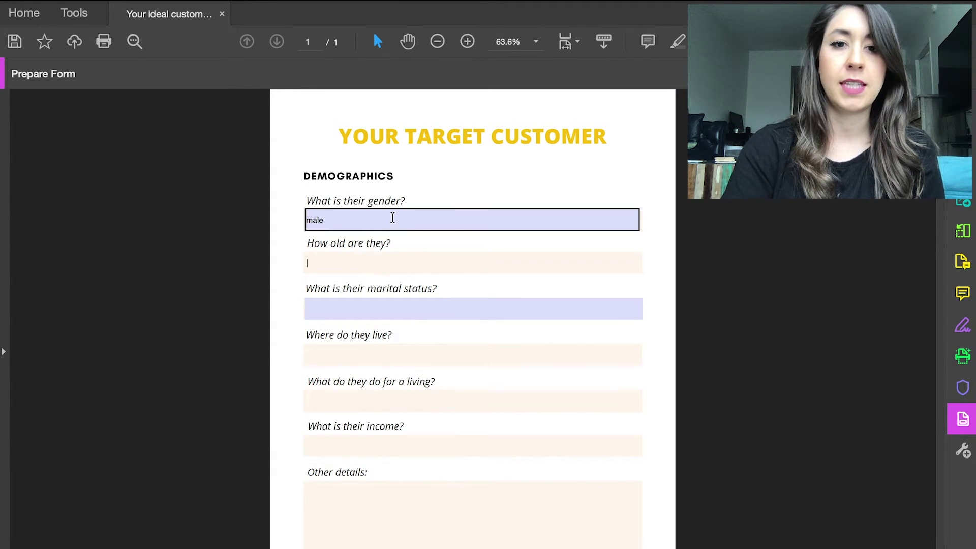
click(392, 216)
key(ctrl+a)
key(BackSpace)
click(205, 266)
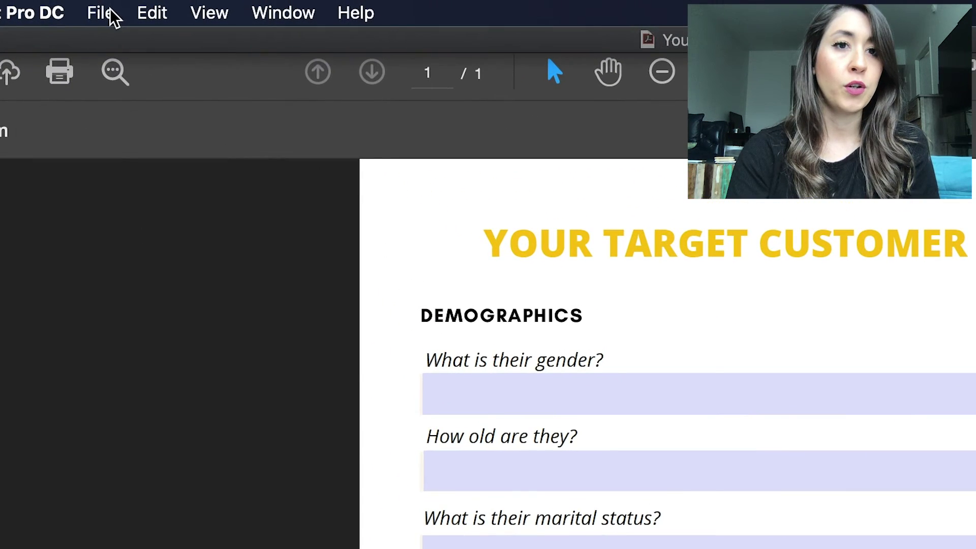
- Choose Save as Other > Reader Extended PDF > Enable More Tools (includes form fill-in & save)
click(113, 18)
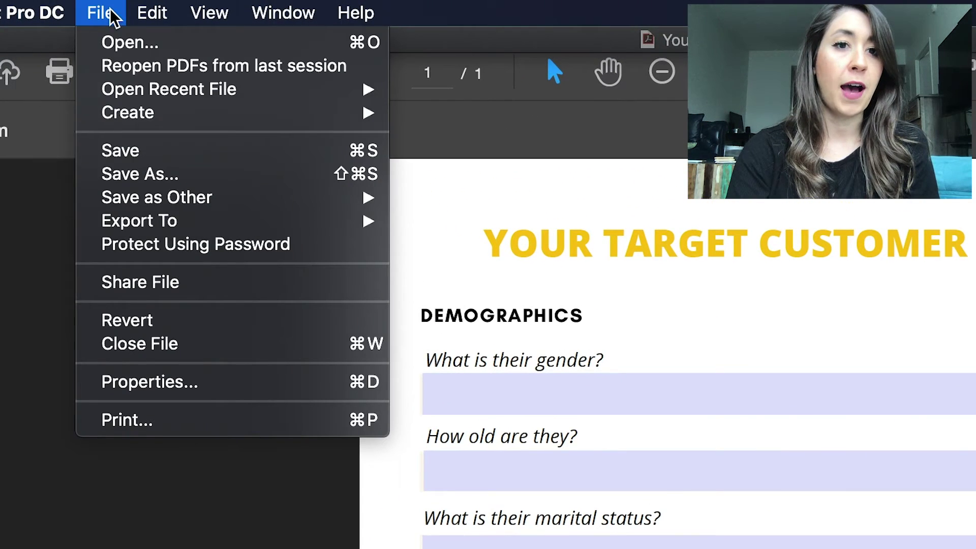
mouse_move(163, 186)
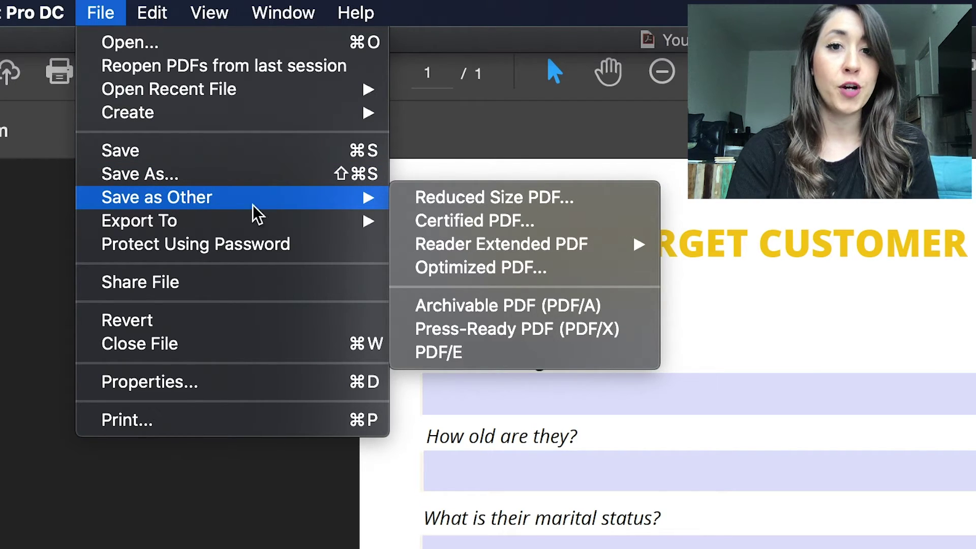
mouse_move(454, 249)
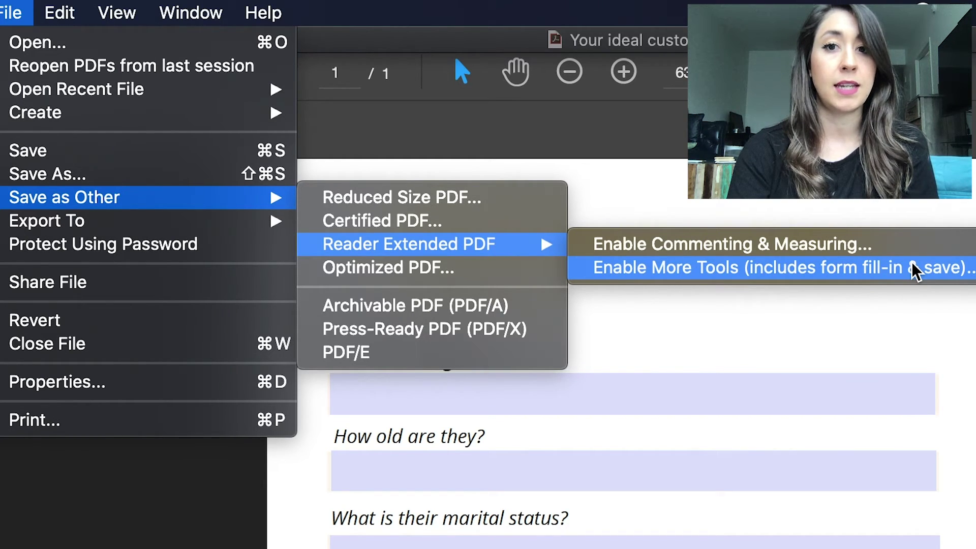
click(915, 270)
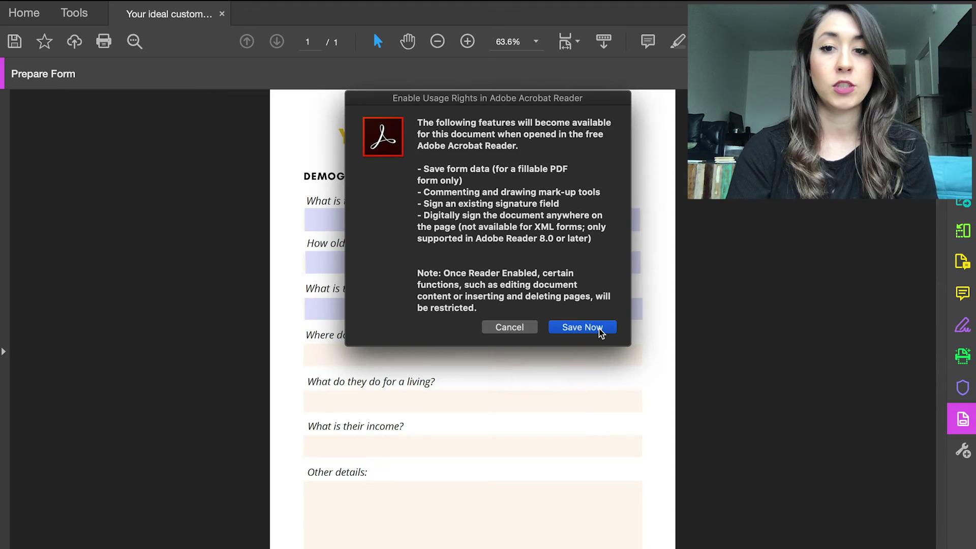
- Save the Reader-enabled form to the Desktop as 'Your ideal customer_fillable'
click(600, 333)
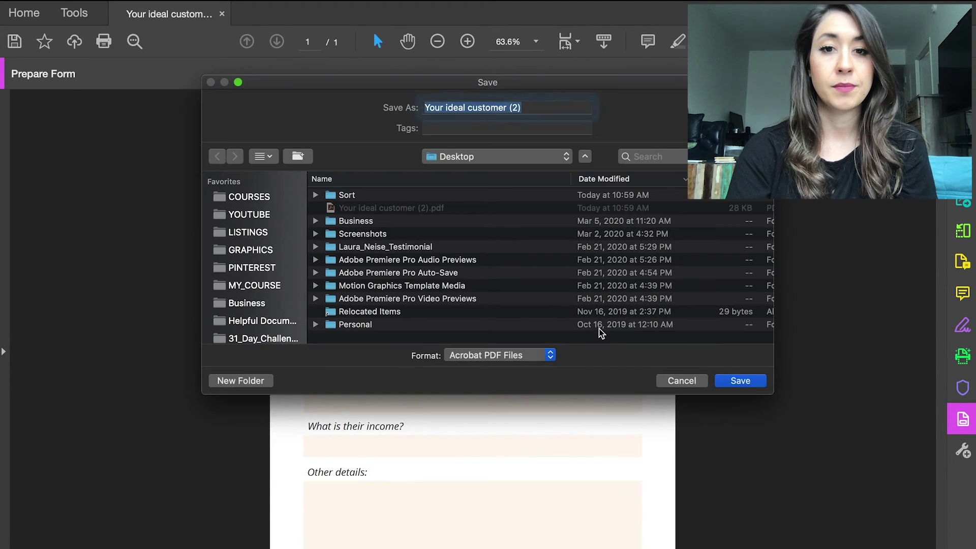
text(Your ideal customer_fillable)
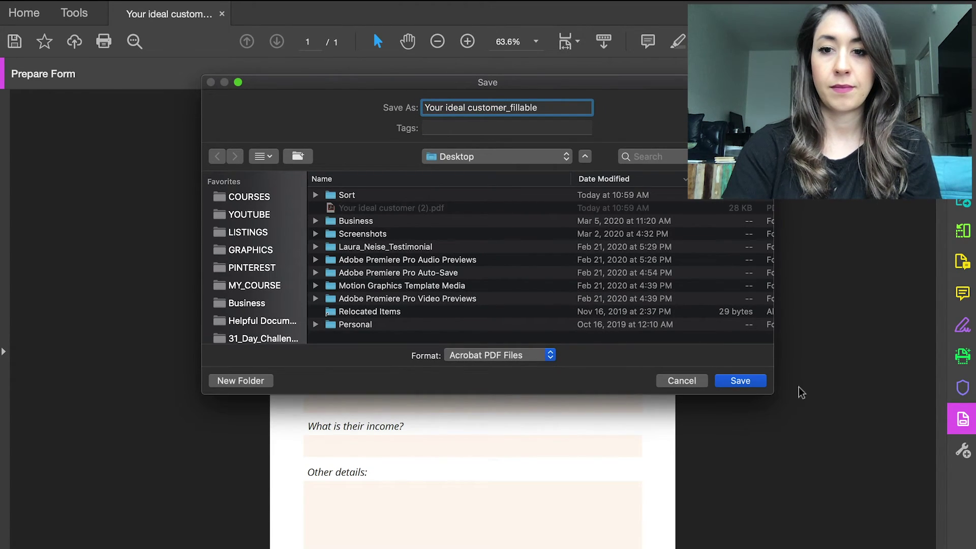
click(754, 386)
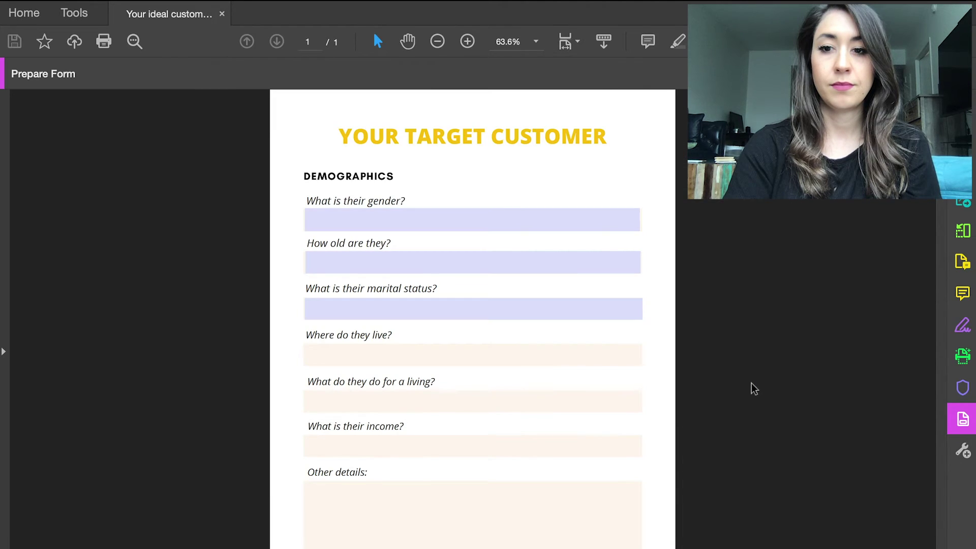
click(36, 25)
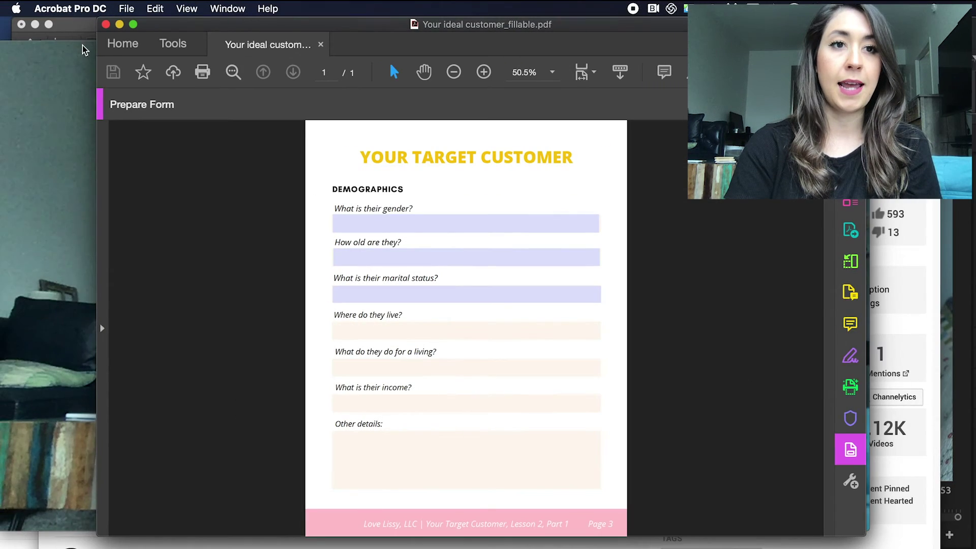
- Open Your ideal customer_fillable.pdf from the Desktop in Adobe Acrobat Reader DC
click(120, 25)
click(854, 351)
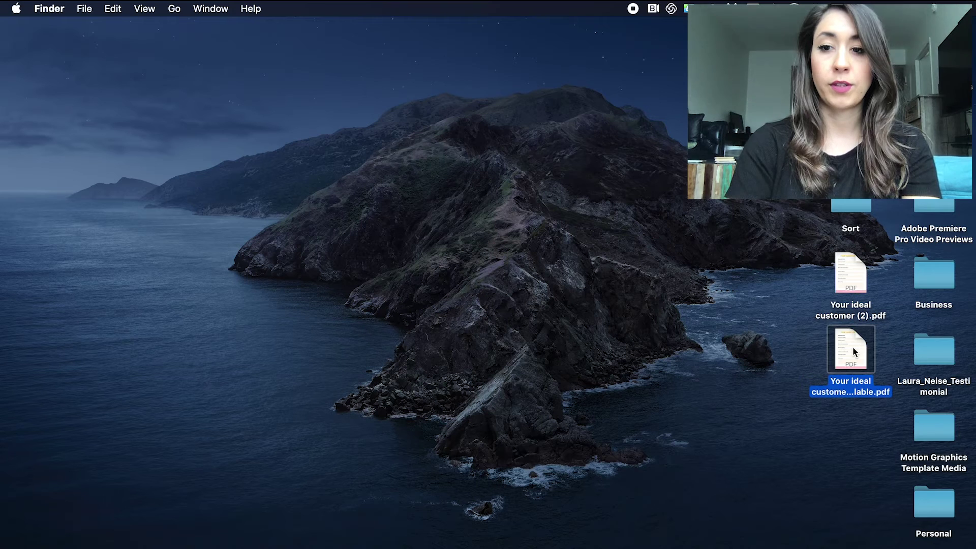
right_click(854, 351)
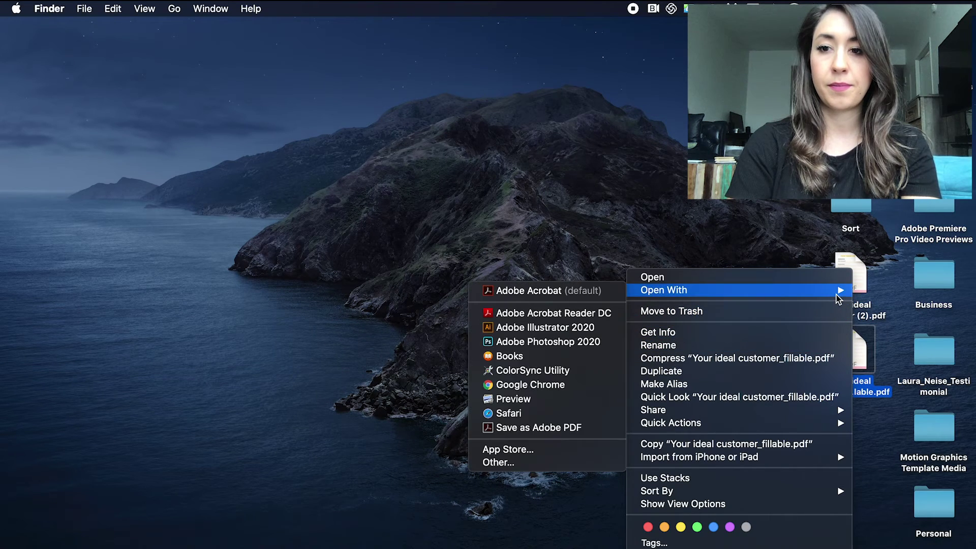
mouse_move(635, 290)
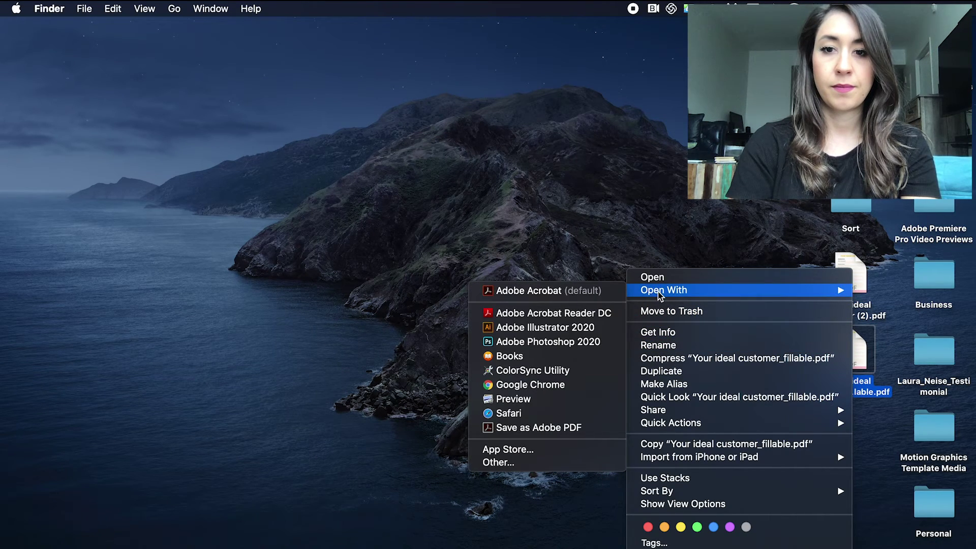
click(553, 313)
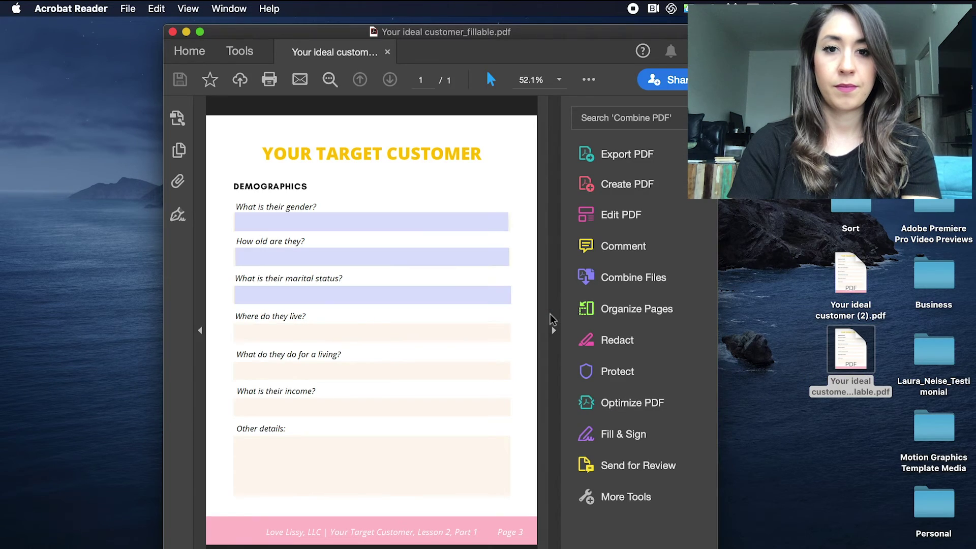
- Fill in male, 25 and single in Acrobat Reader and save the form
click(345, 220)
text(male)
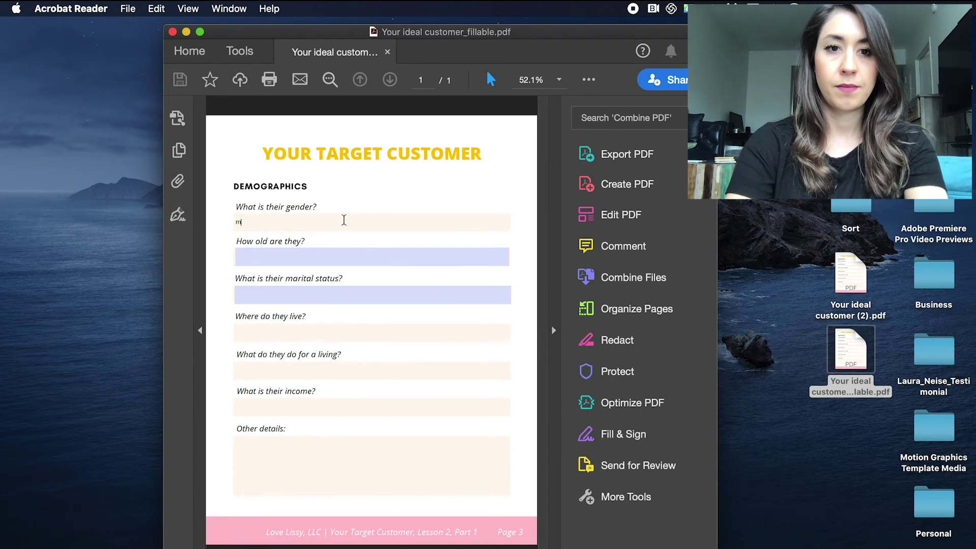
key(Tab)
text(25)
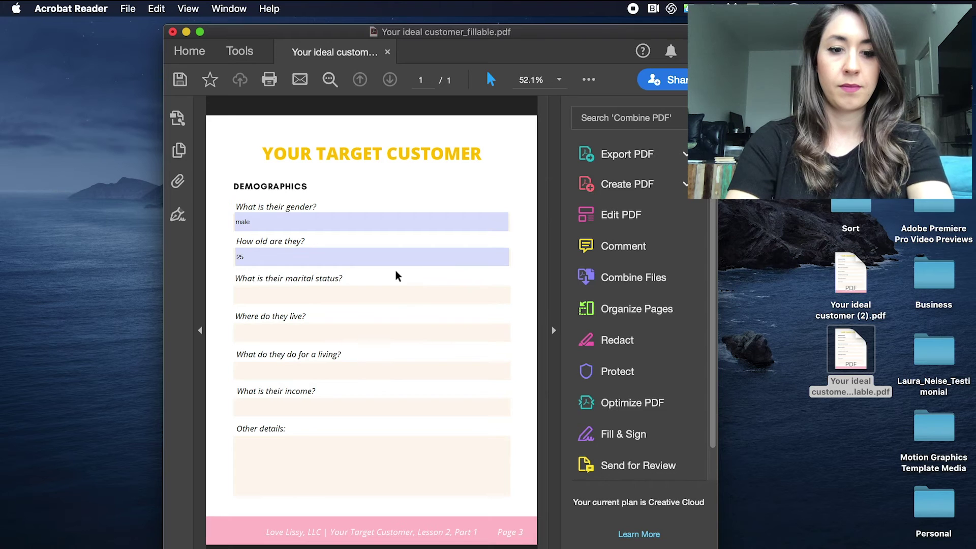
text(single)
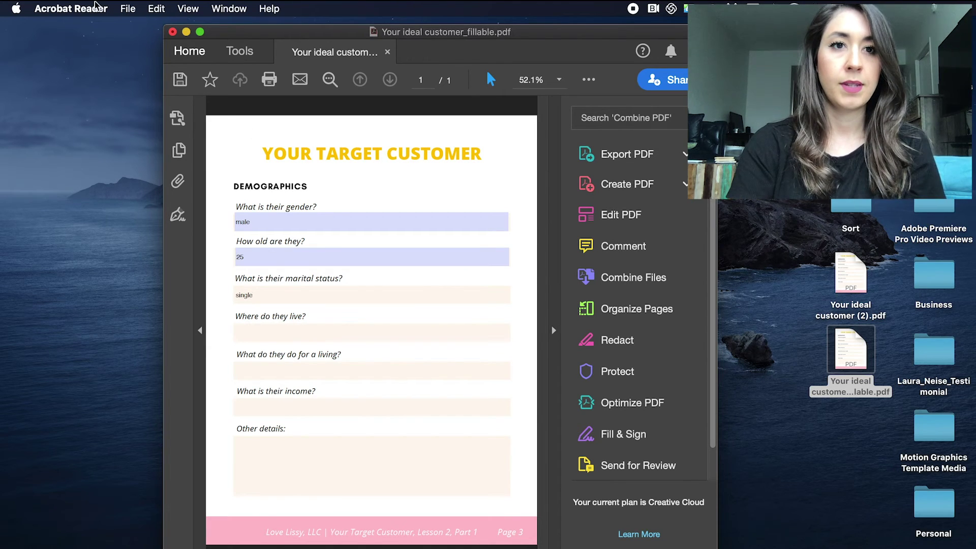
click(128, 8)
click(140, 85)
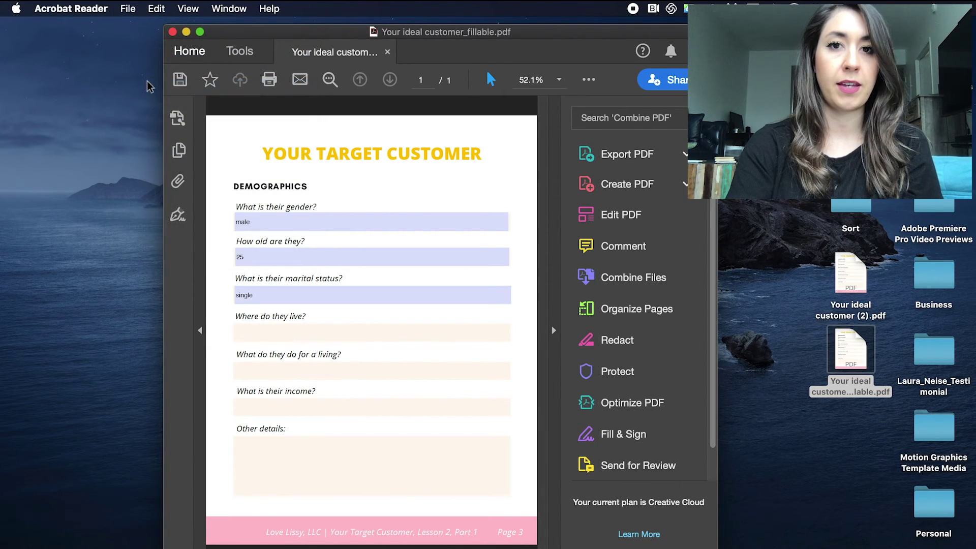
- Reopen the saved fillable PDF from the Desktop in Preview
click(186, 32)
right_click(853, 348)
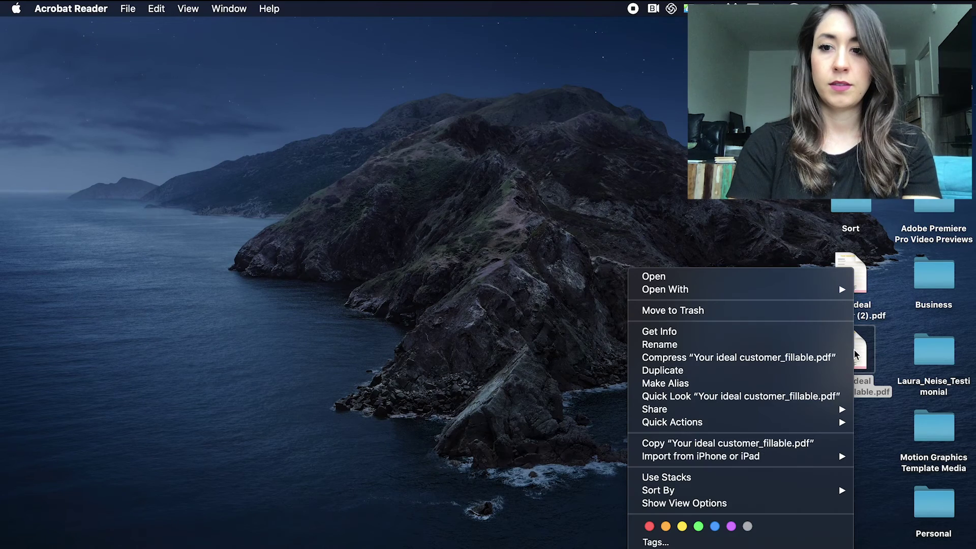
mouse_move(717, 289)
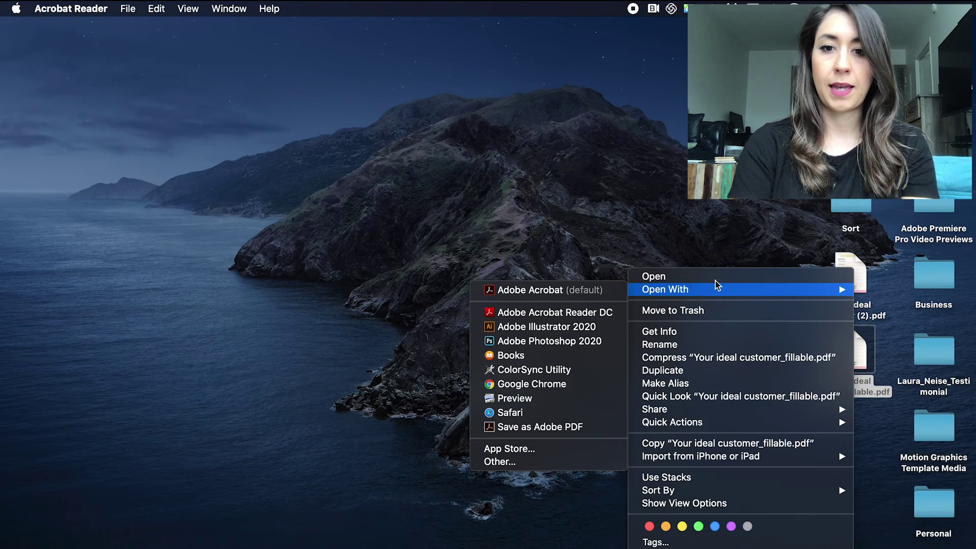
click(510, 401)
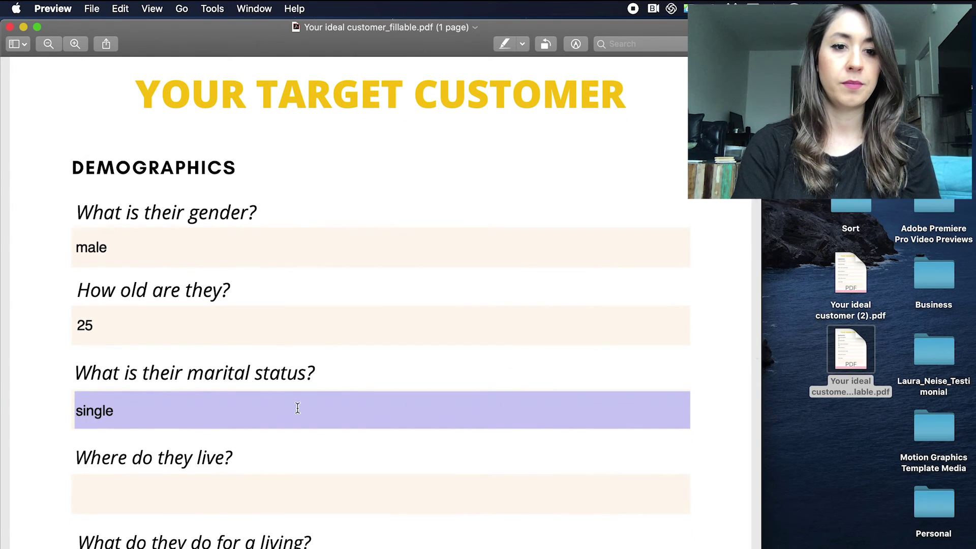
- Type a ':)' smiley after 'single' in the marital status field
click(217, 420)
text(:))
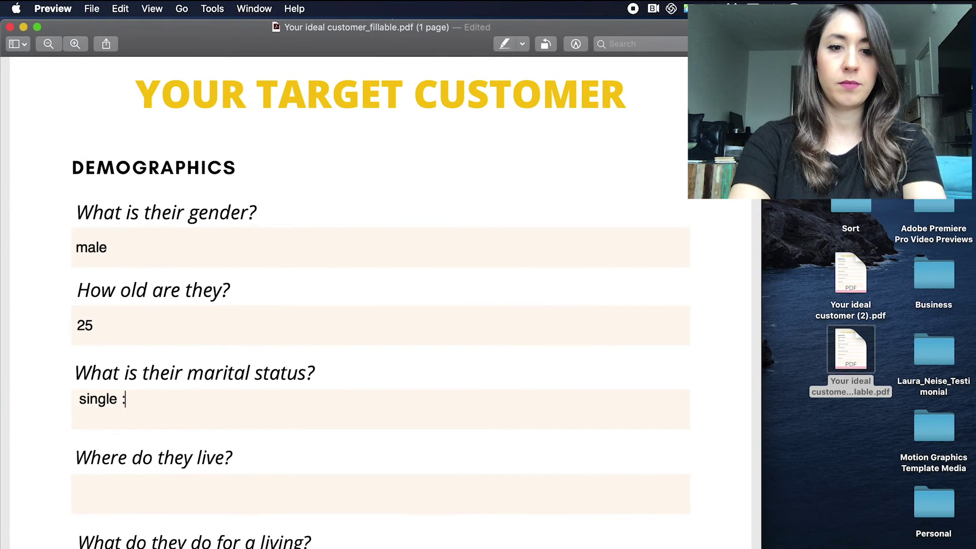